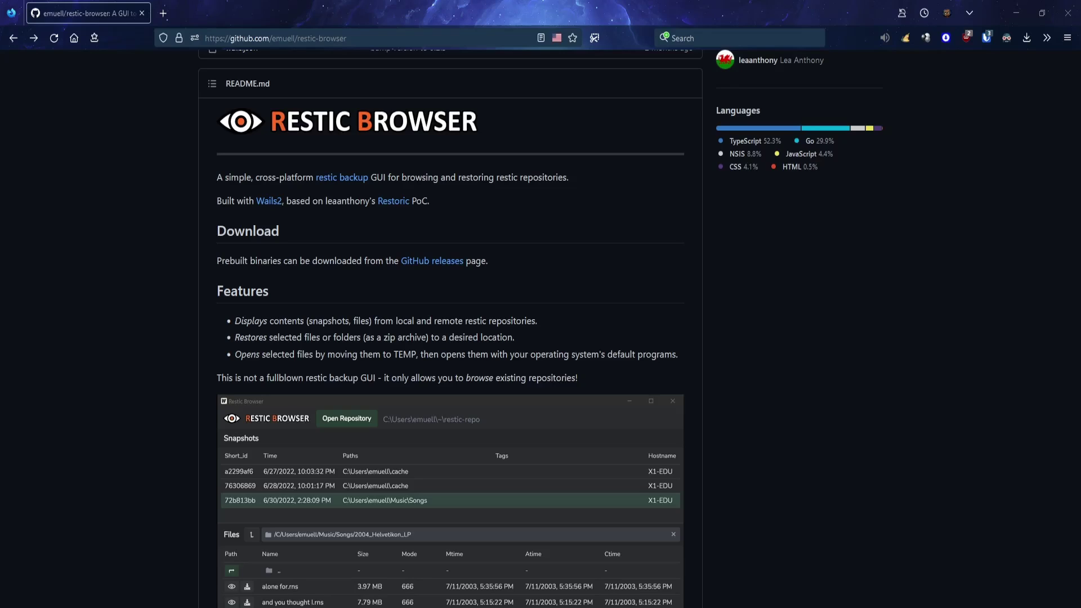
- Scroll to the top of the restic-browser repository page, where release v0.2.3-beta is listed
{"action": "scroll", "coordinate": [163, 124], "scroll_direction": "up", "scroll_amount": 8}
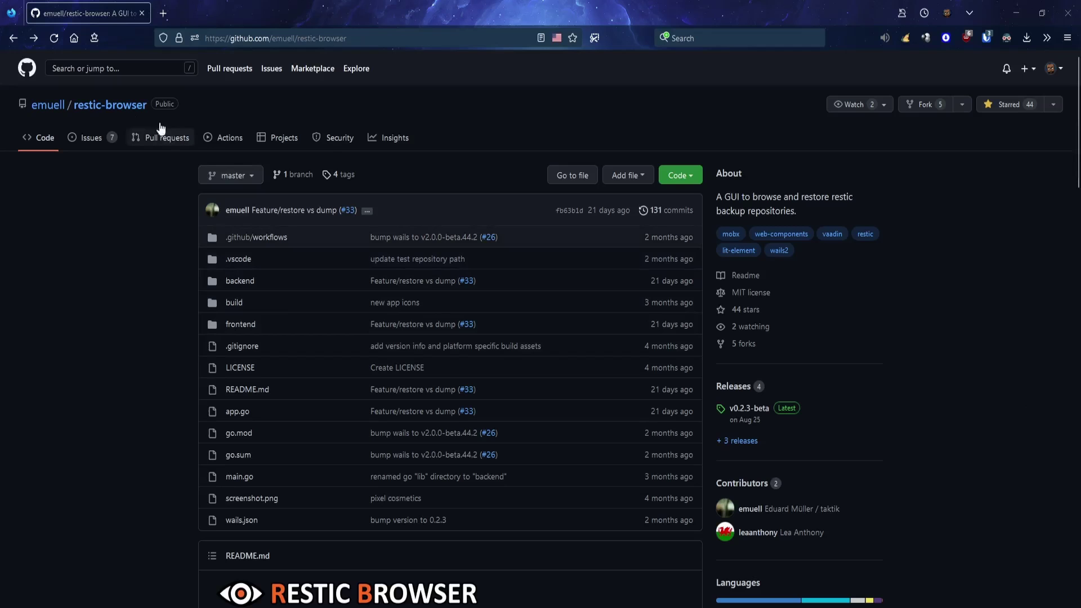
{"action": "mouse_move", "coordinate": [66, 106]}
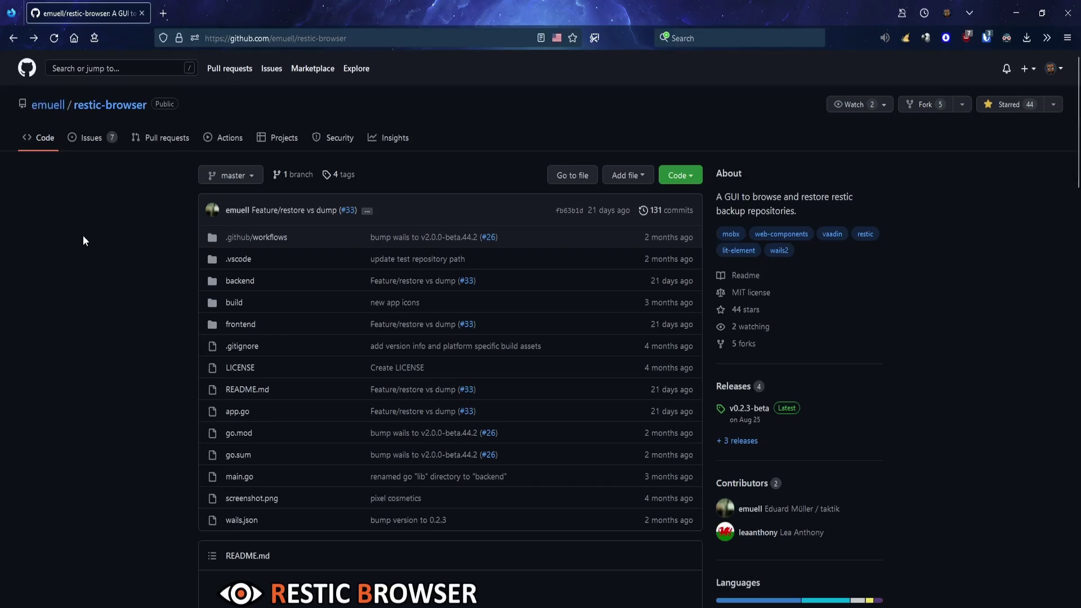
- Download Restic-Browser-v0.2.3-beta-windows.zip from the v0.2.3-beta release and launch Restic-Browser.exe
{"action": "left_click", "coordinate": [747, 411]}
{"action": "scroll", "coordinate": [742, 442], "scroll_direction": "down", "scroll_amount": 3}
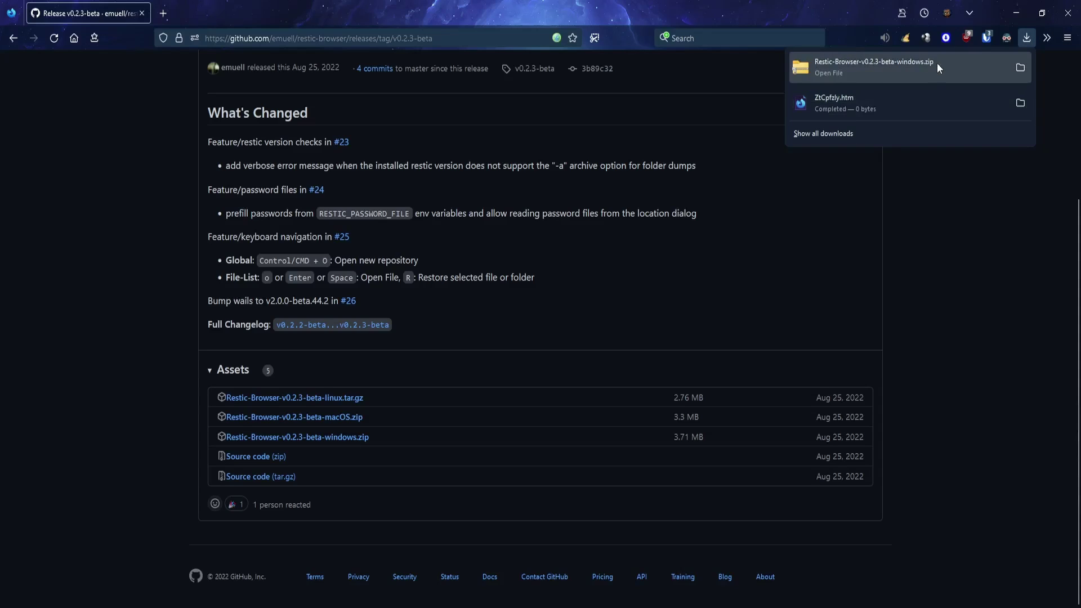
{"action": "left_click", "coordinate": [533, 239]}
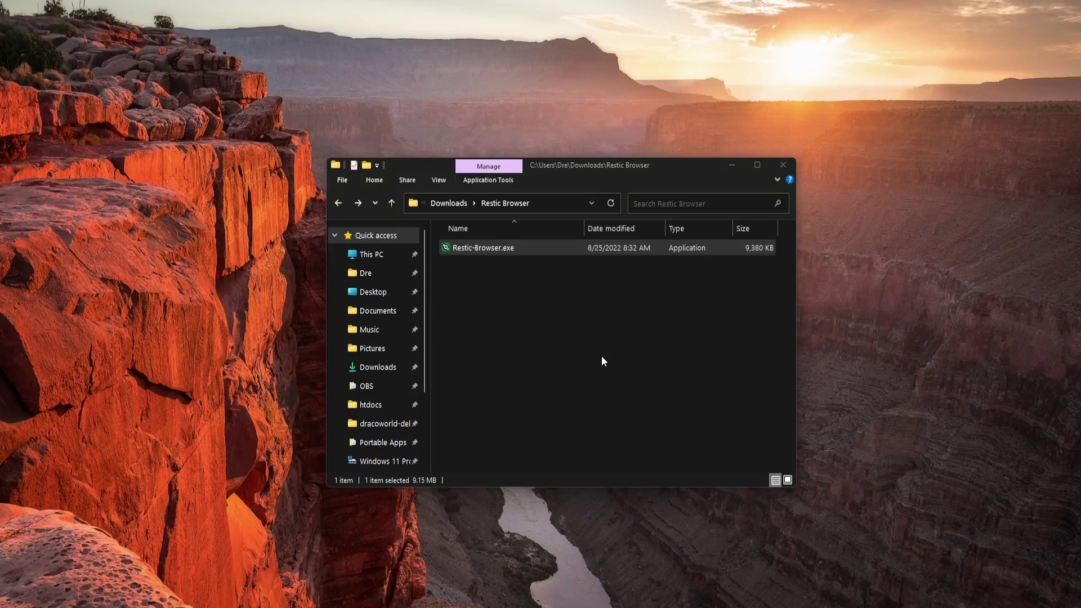
{"action": "key", "text": "Return"}
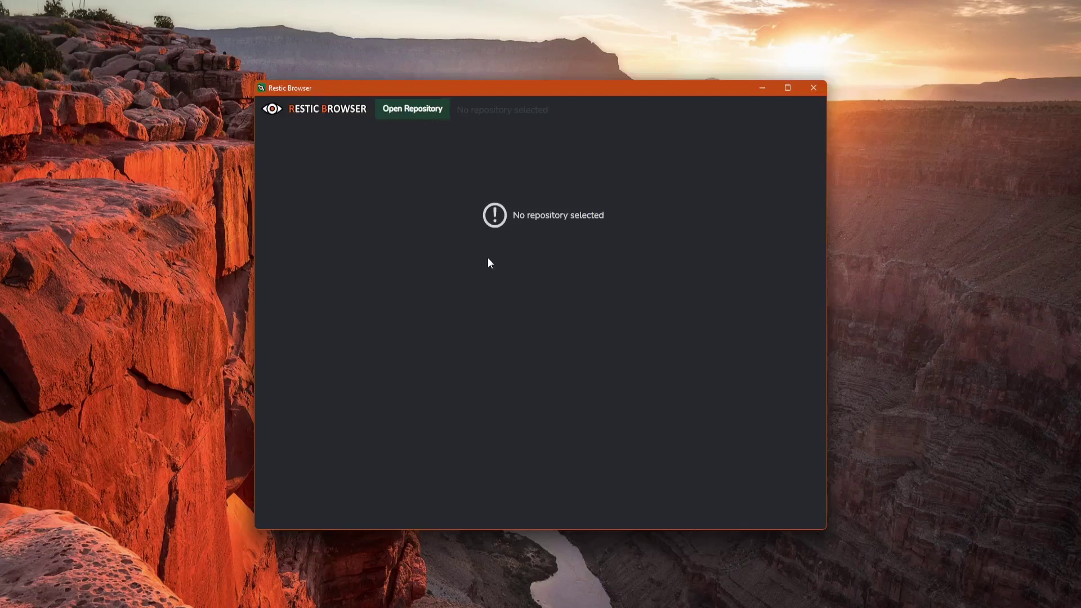
- Open the Local Path repository B:\restic\backups\webserver with its repository password
{"action": "left_click", "coordinate": [411, 109]}
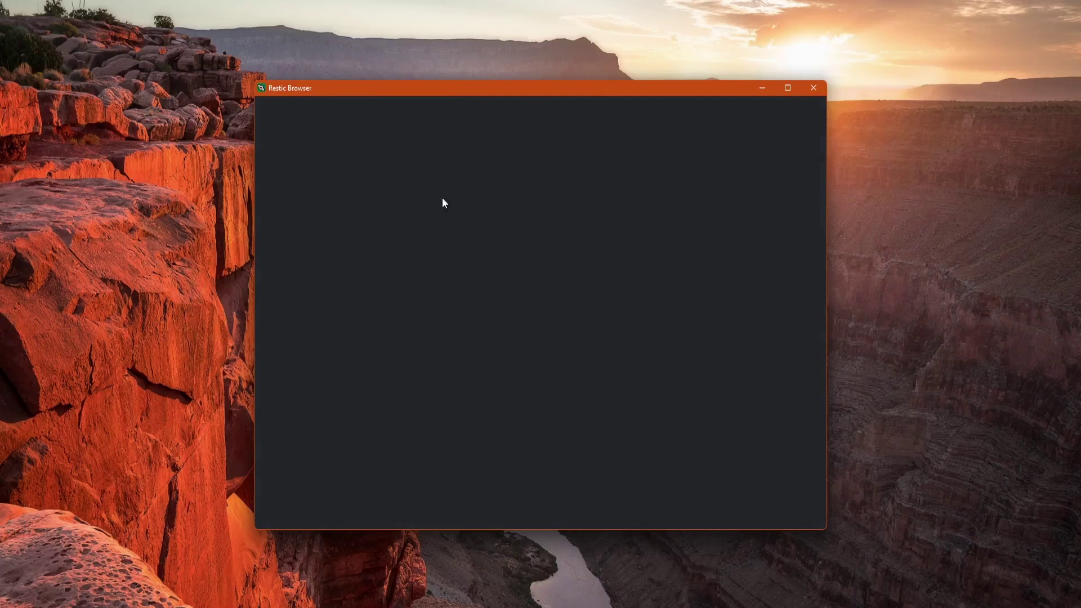
{"action": "left_click", "coordinate": [470, 269]}
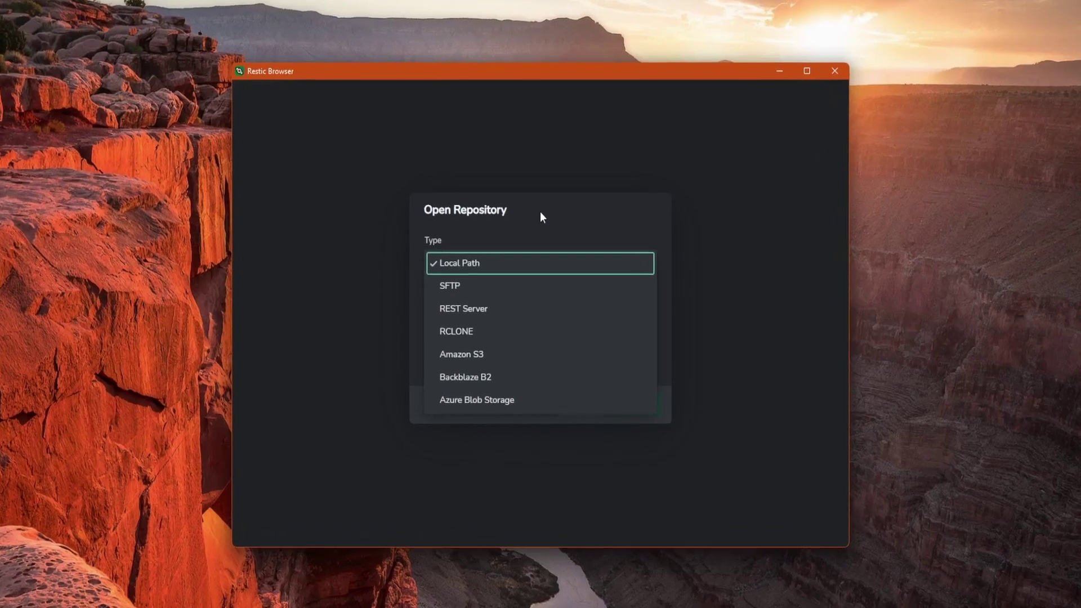
{"action": "left_click", "coordinate": [451, 266]}
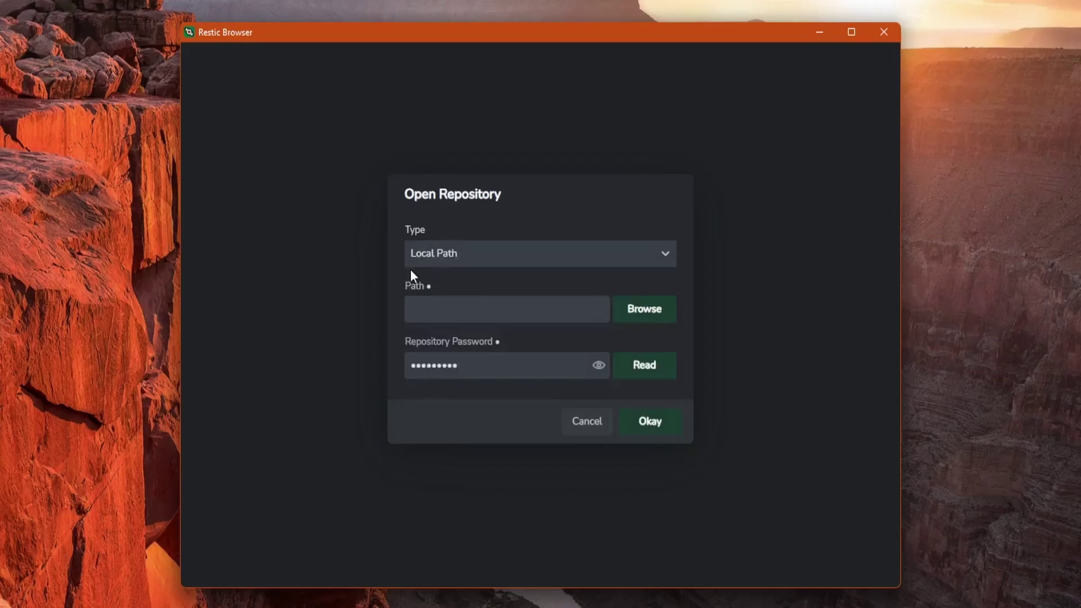
{"action": "left_click", "coordinate": [652, 318]}
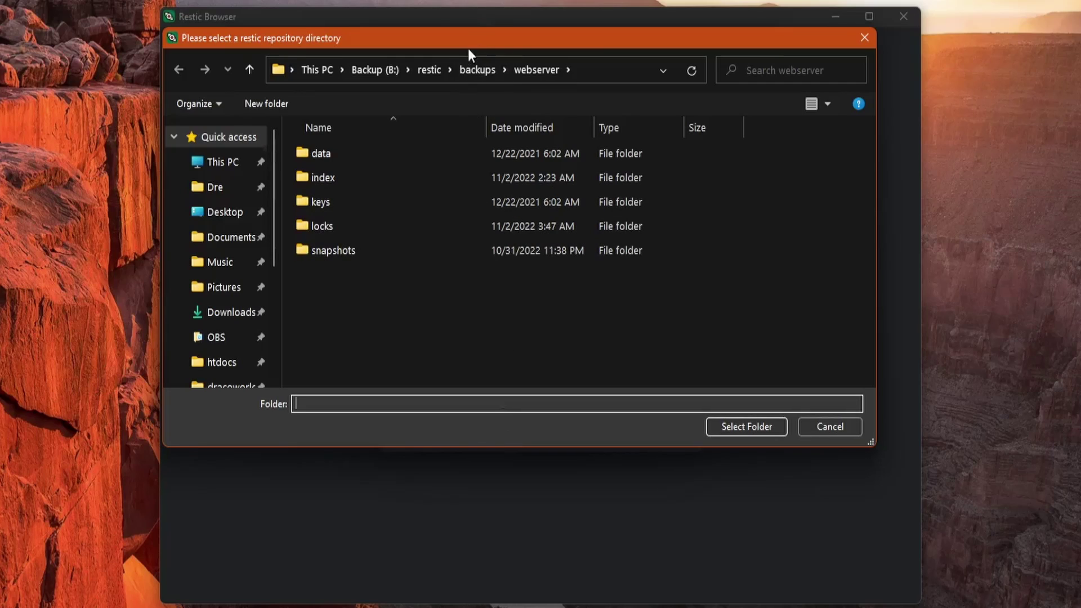
{"action": "left_click", "coordinate": [747, 427]}
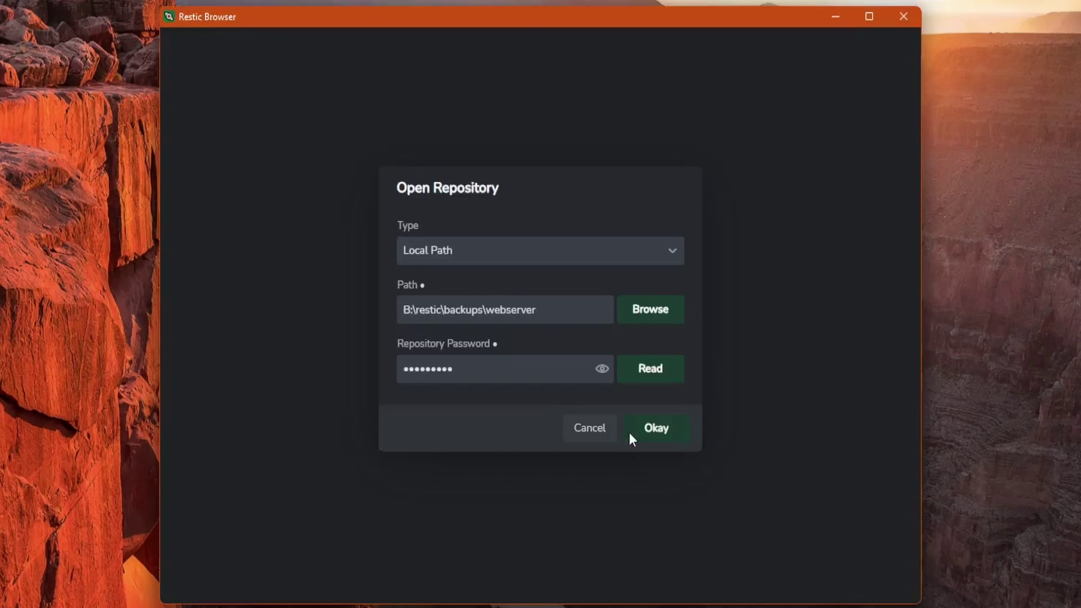
{"action": "left_click", "coordinate": [653, 428]}
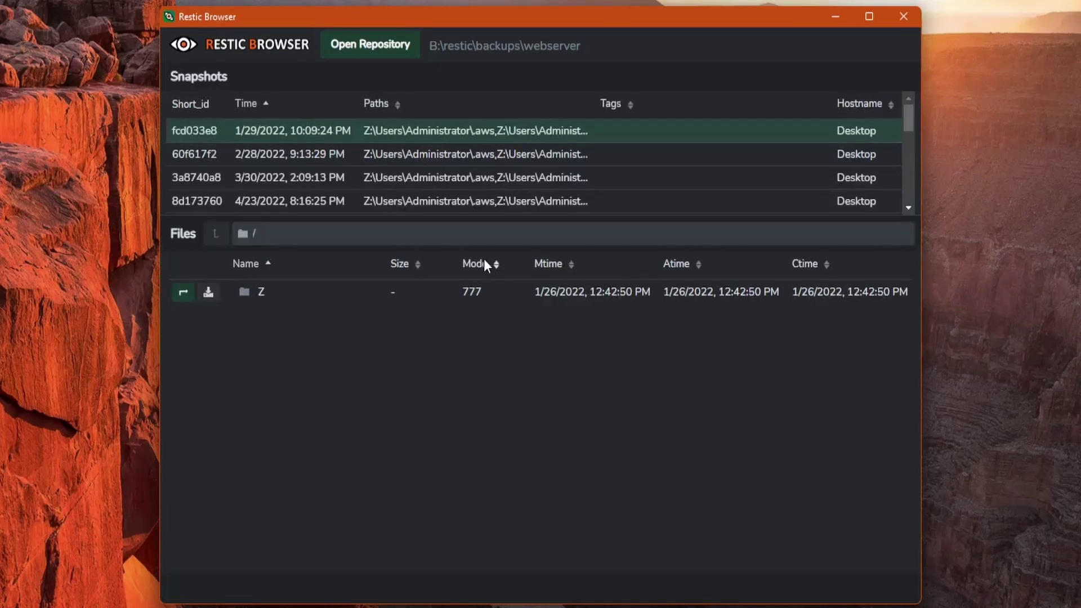
- Sort the snapshot list by Time so the newest snapshot comes first
{"action": "left_click", "coordinate": [265, 105]}
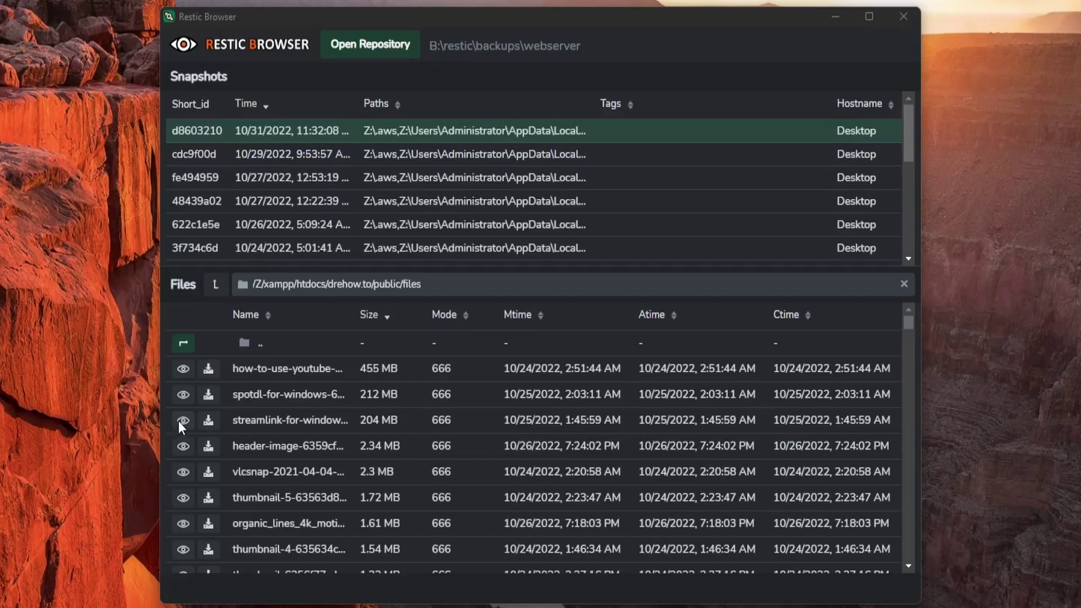
- Preview streamlink-for-windows-6357862808057.mp4 from the snapshot in PotPlayer
{"action": "left_click", "coordinate": [192, 420]}
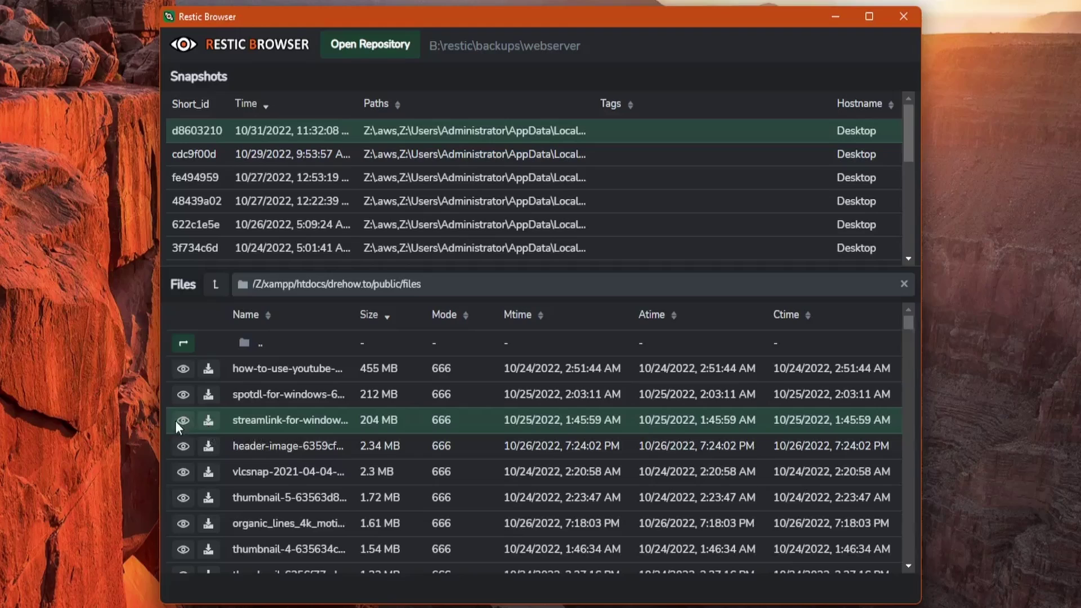
{"action": "left_click", "coordinate": [181, 420]}
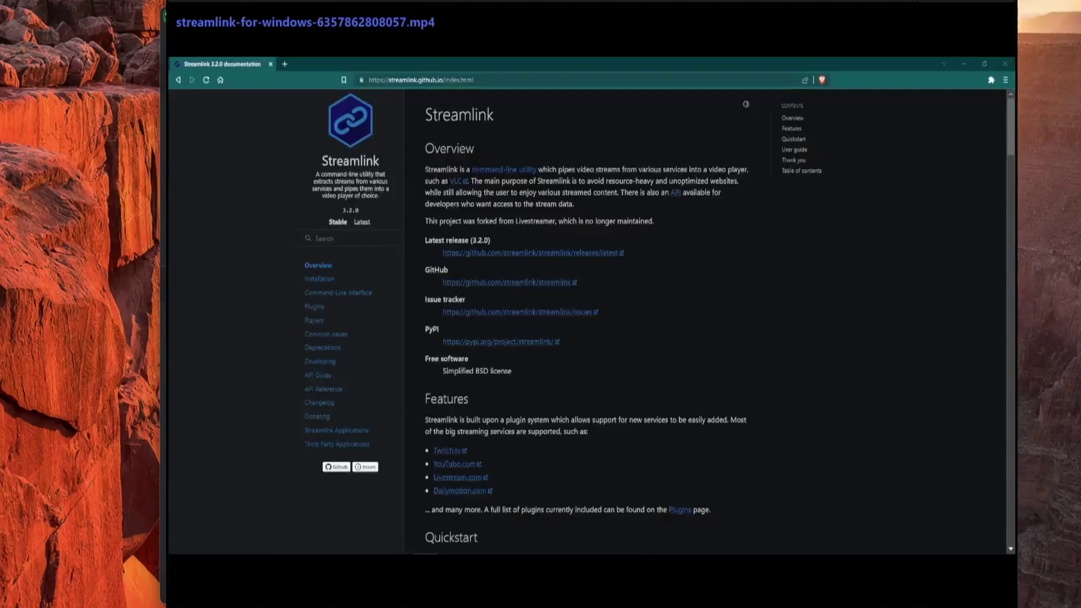
{"action": "left_click_drag", "start_coordinate": [171, 402], "coordinate": [363, 402]}
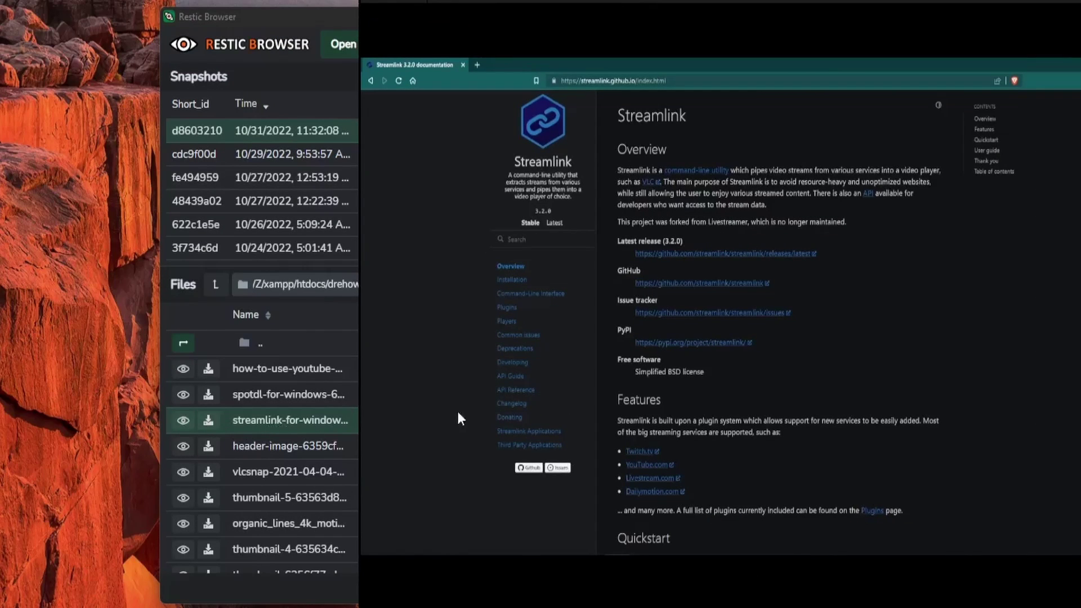
{"action": "left_click_drag", "start_coordinate": [900, 397], "coordinate": [730, 393]}
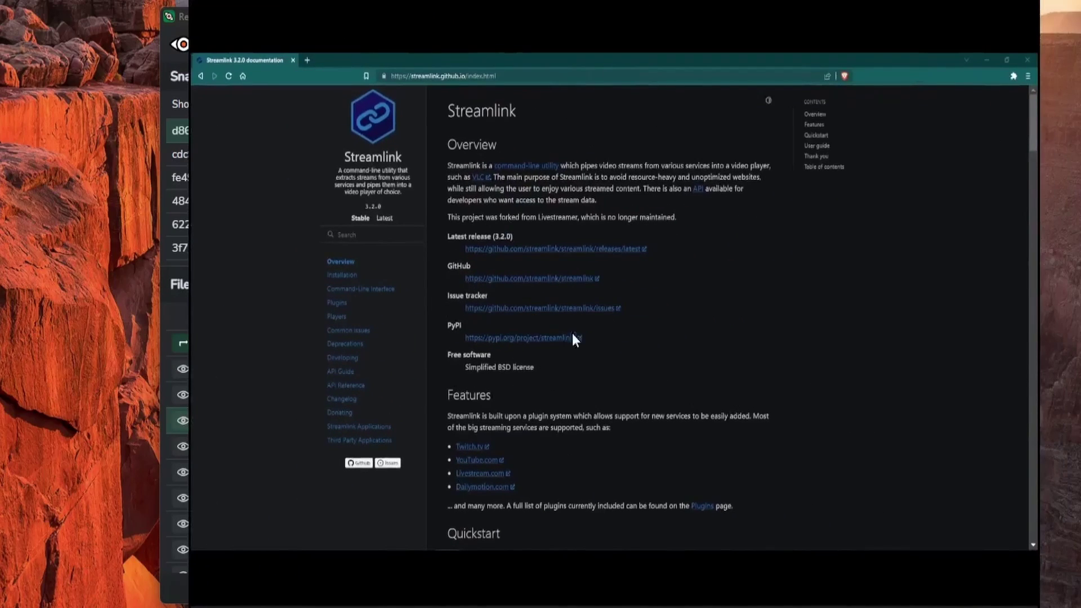
{"action": "key", "text": "F6"}
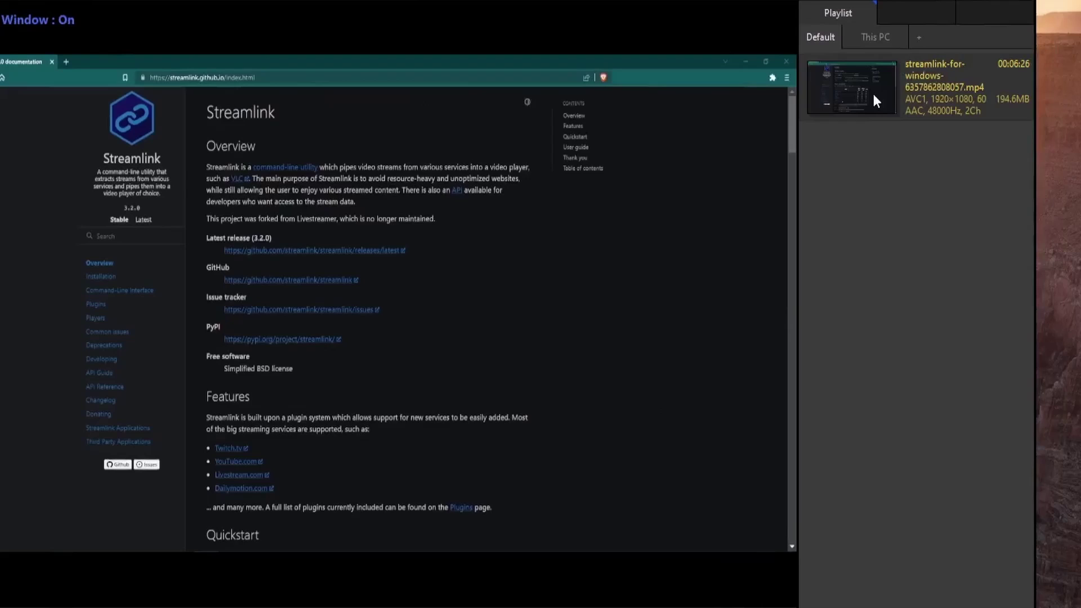
{"action": "right_click", "coordinate": [873, 94]}
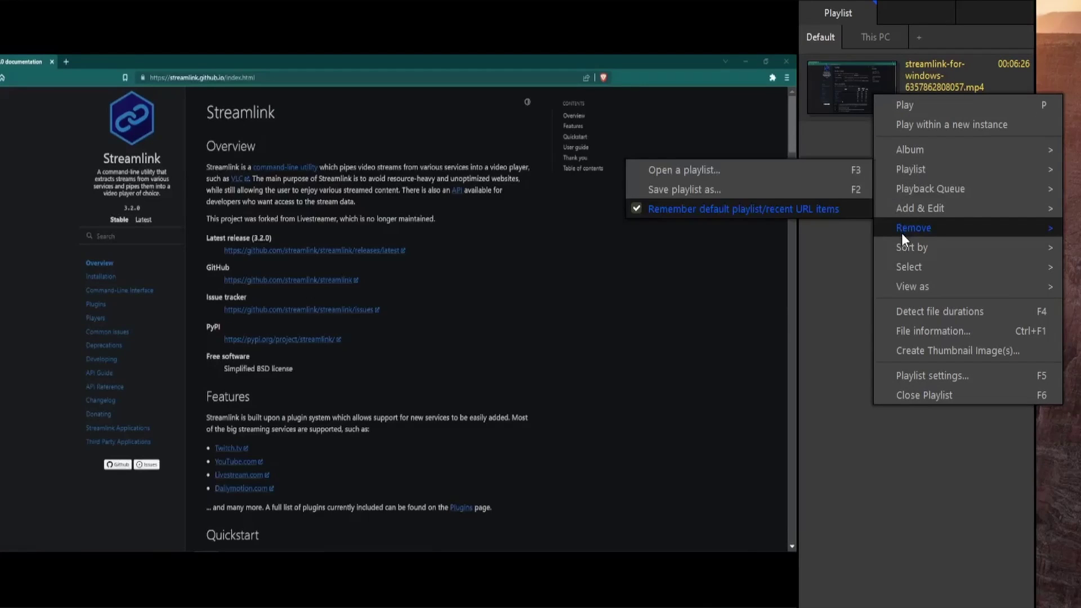
{"action": "mouse_move", "coordinate": [913, 208]}
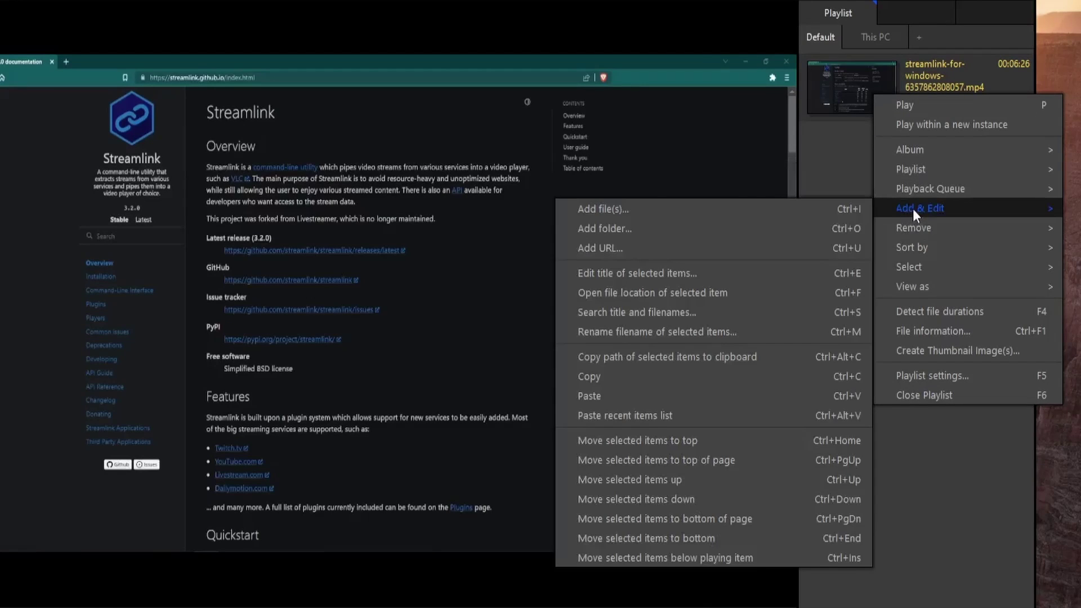
{"action": "left_click", "coordinate": [712, 304]}
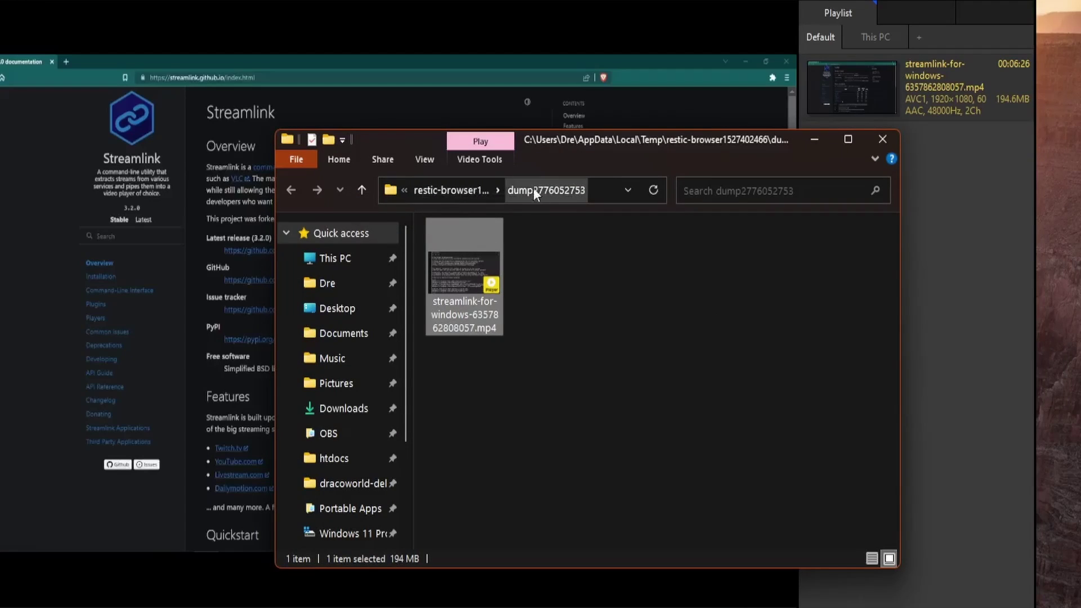
{"action": "left_click", "coordinate": [451, 194]}
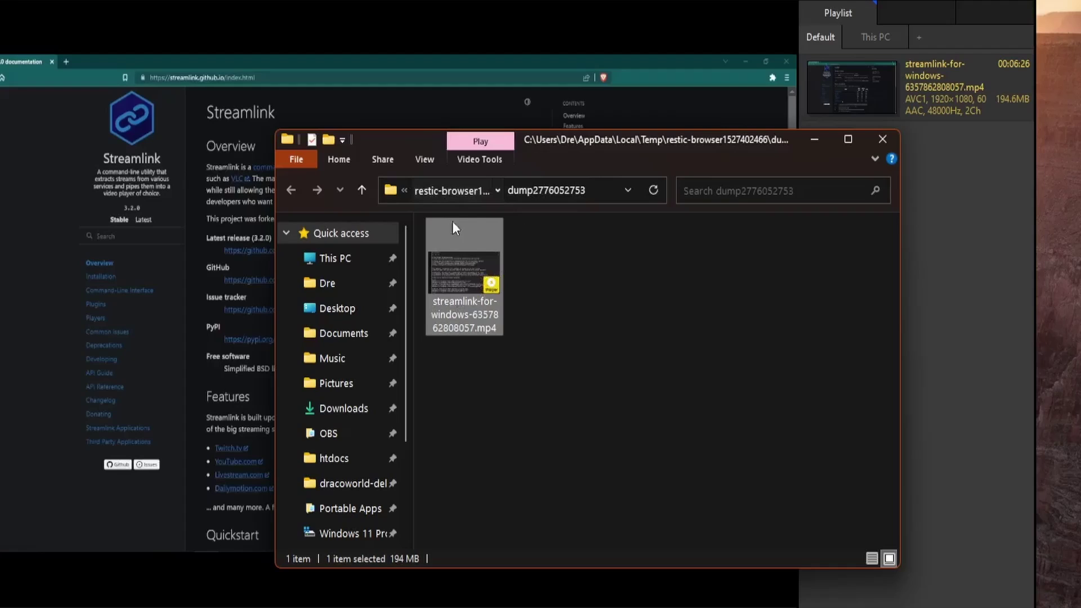
{"action": "left_click", "coordinate": [423, 201]}
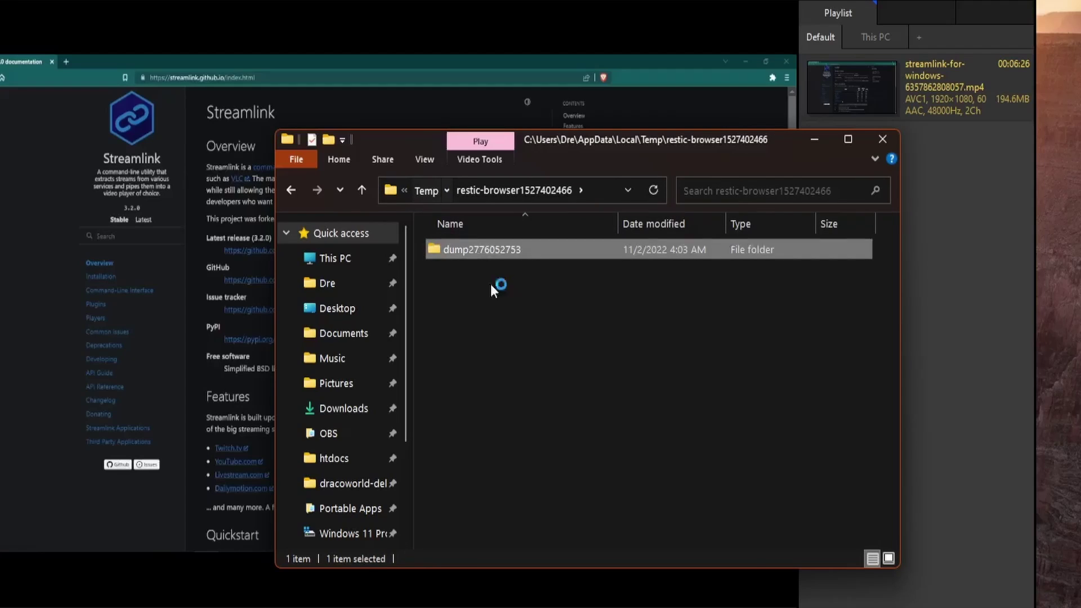
{"action": "key", "text": "alt+Tab"}
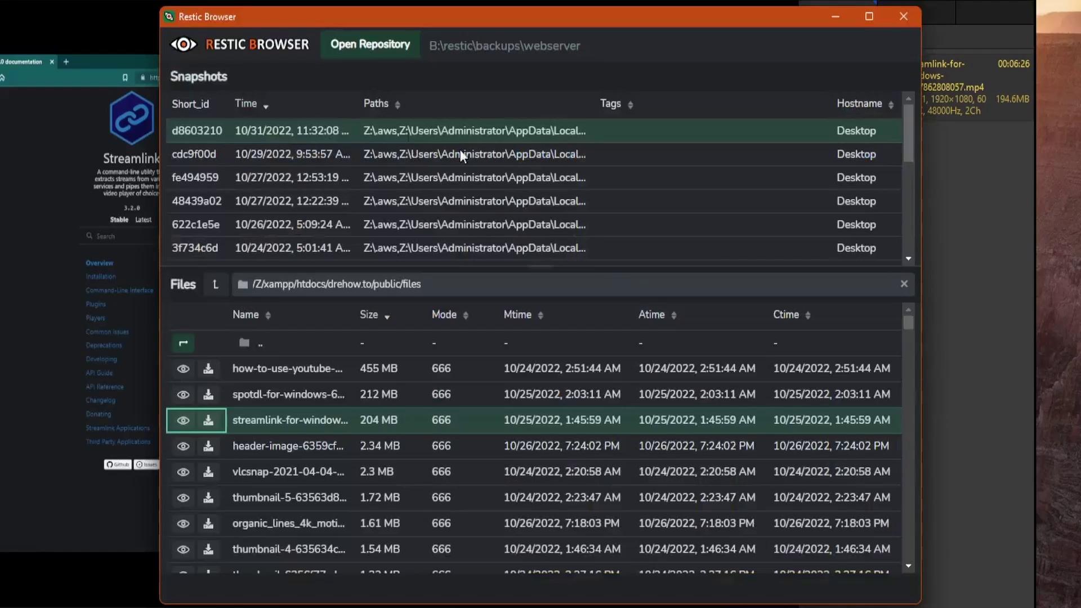
- Restore streamlink-for-windows-6357862808057.mp4 to B:\ and confirm the 199,279 KB file in Explorer
{"action": "left_click", "coordinate": [832, 18]}
{"action": "key", "text": "Return"}
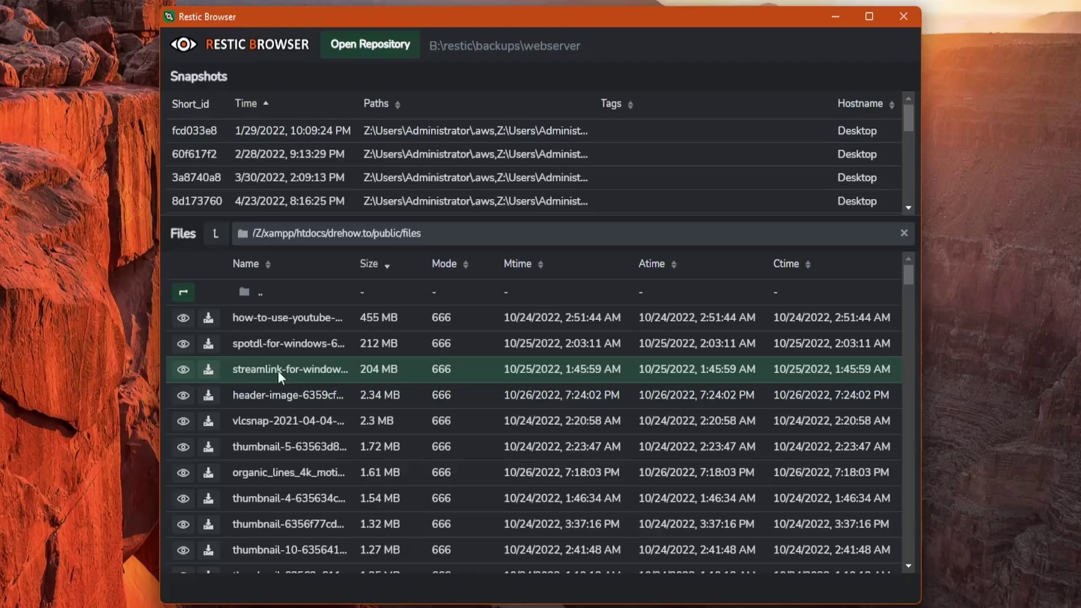
{"action": "left_click", "coordinate": [212, 373]}
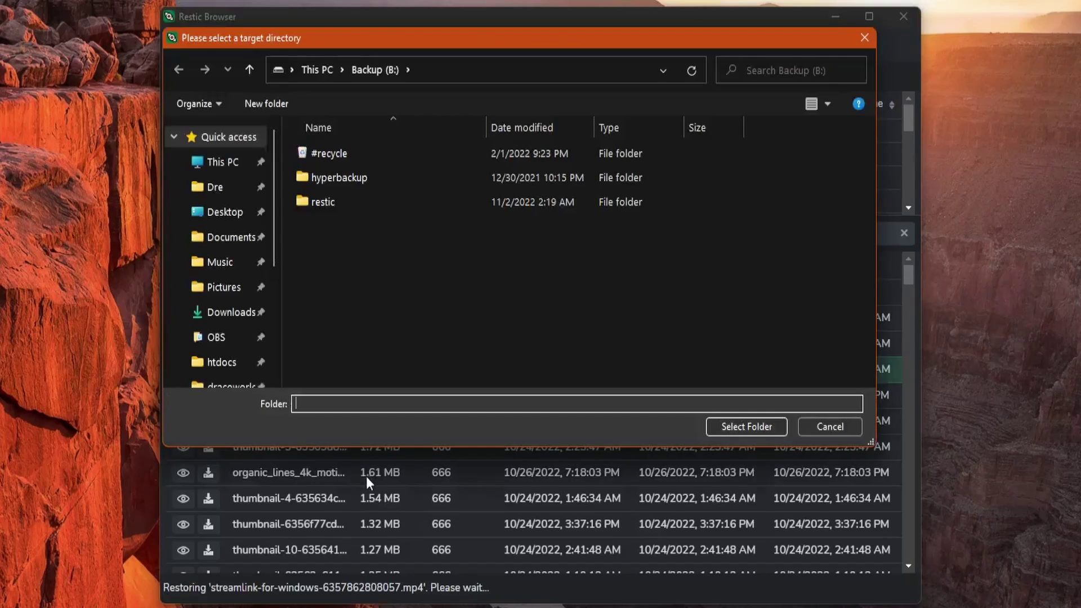
{"action": "left_click", "coordinate": [723, 428]}
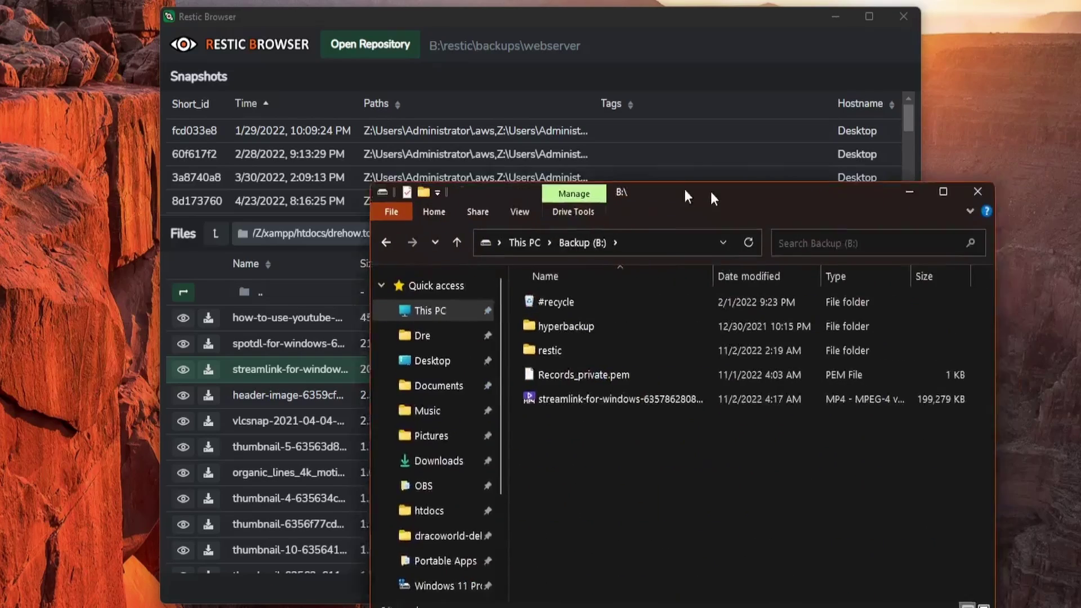
{"action": "left_click_drag", "start_coordinate": [698, 191], "coordinate": [583, 79]}
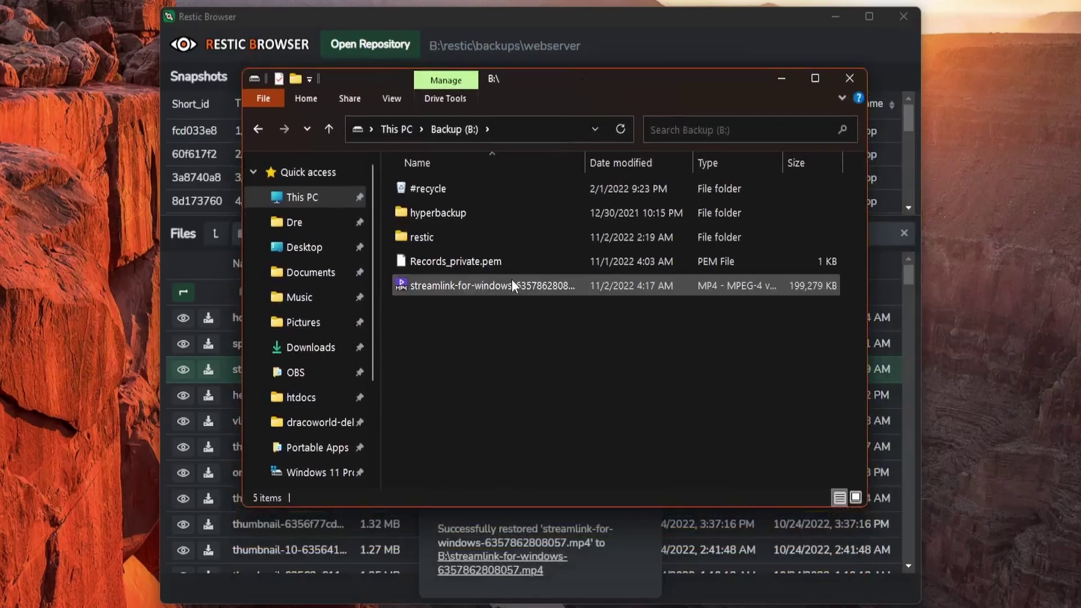
{"action": "left_click", "coordinate": [223, 169]}
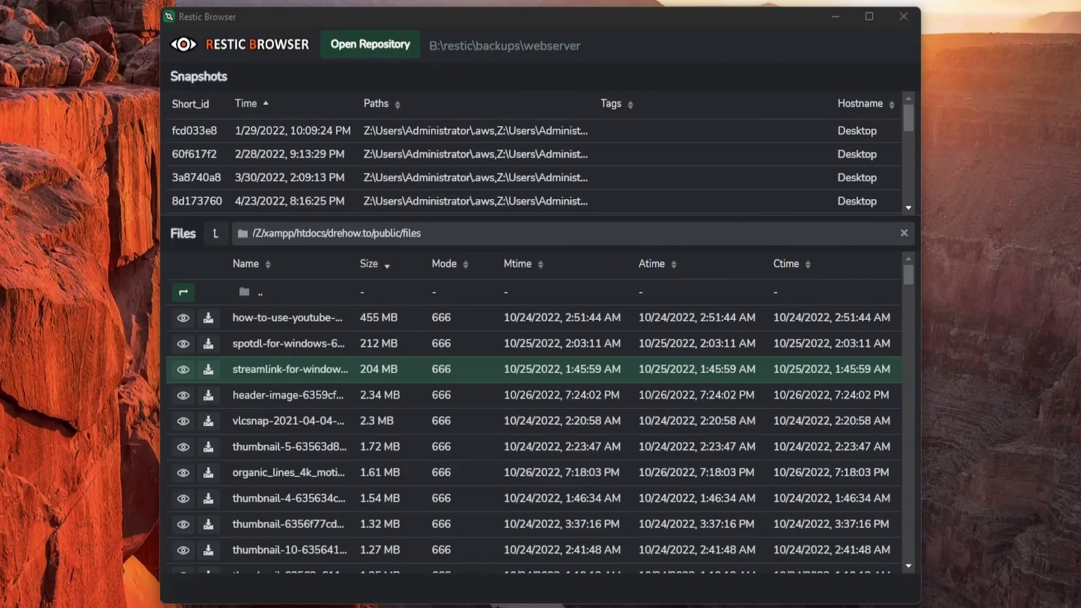
- From /public sorted by name, restore the files folder to B:\ as files.zip
{"action": "key", "text": "BackSpace"}
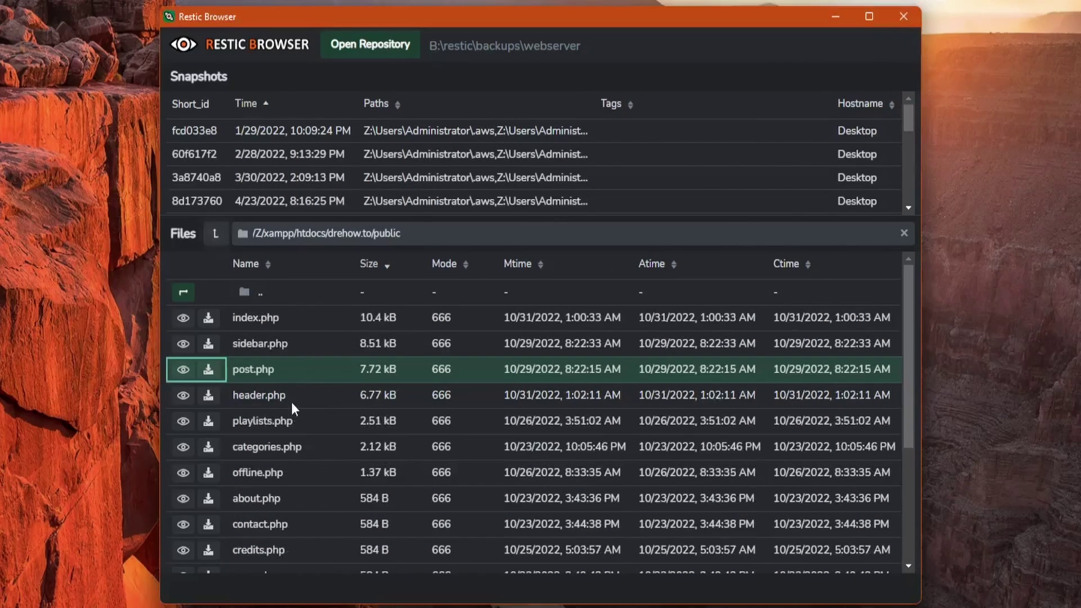
{"action": "left_click", "coordinate": [270, 263]}
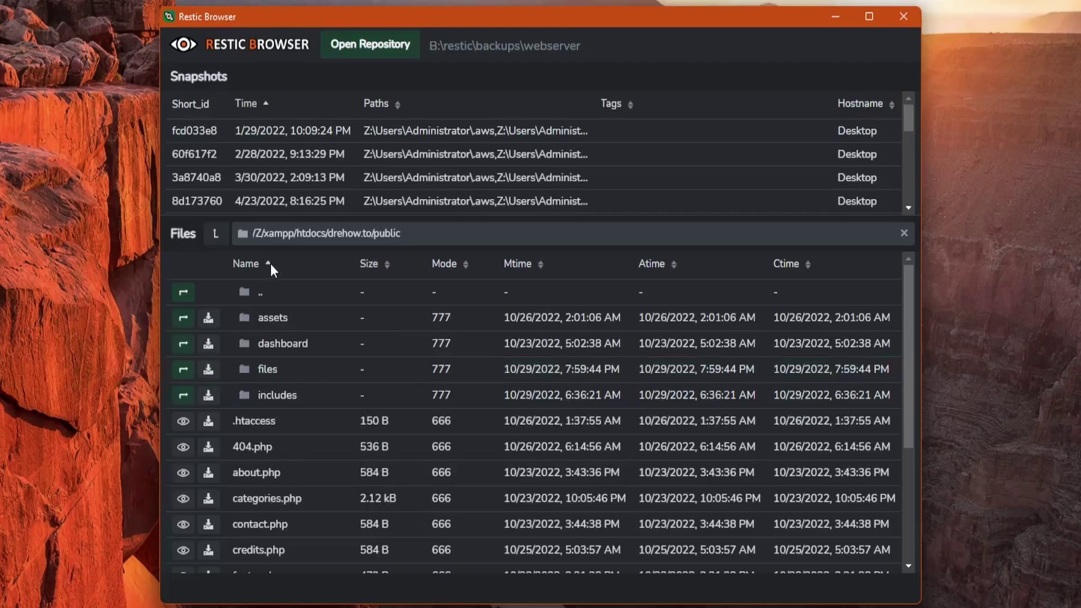
{"action": "left_click", "coordinate": [291, 368]}
{"action": "left_click", "coordinate": [209, 369]}
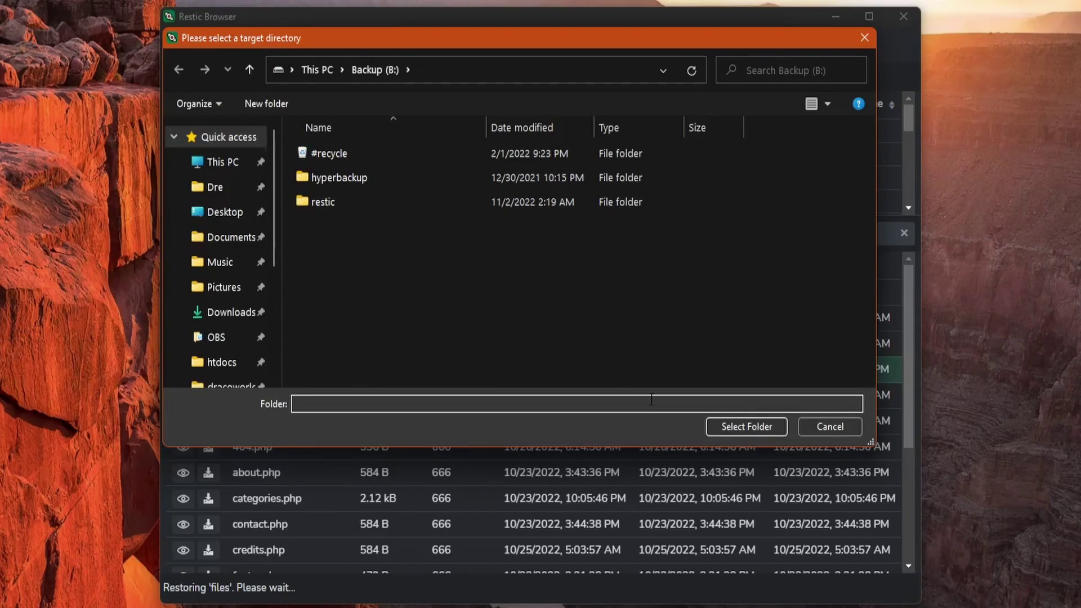
{"action": "left_click", "coordinate": [731, 427]}
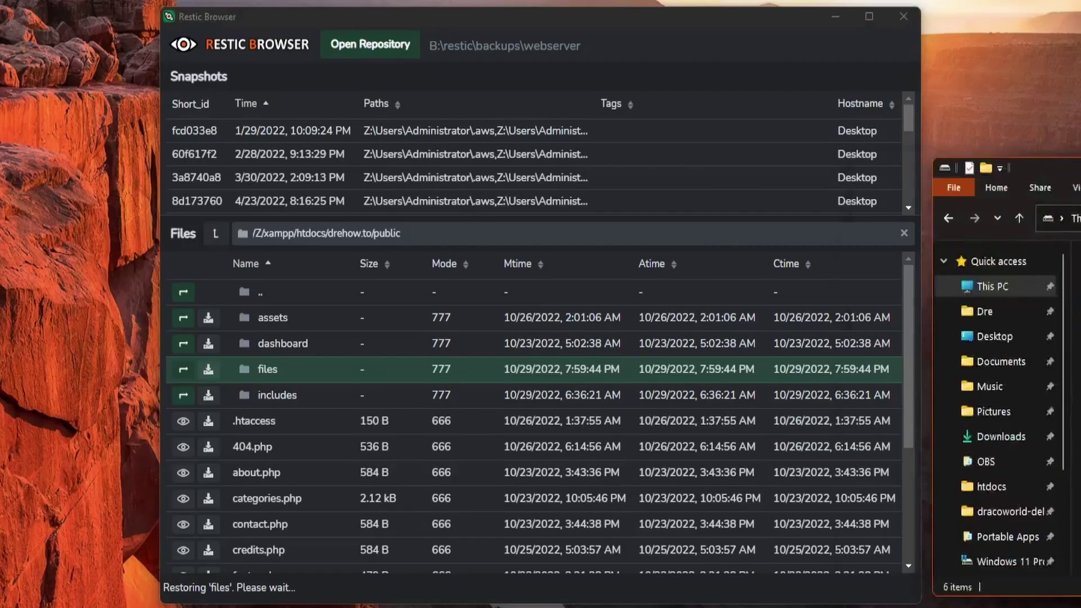
{"action": "left_click_drag", "start_coordinate": [1080, 169], "coordinate": [536, 86]}
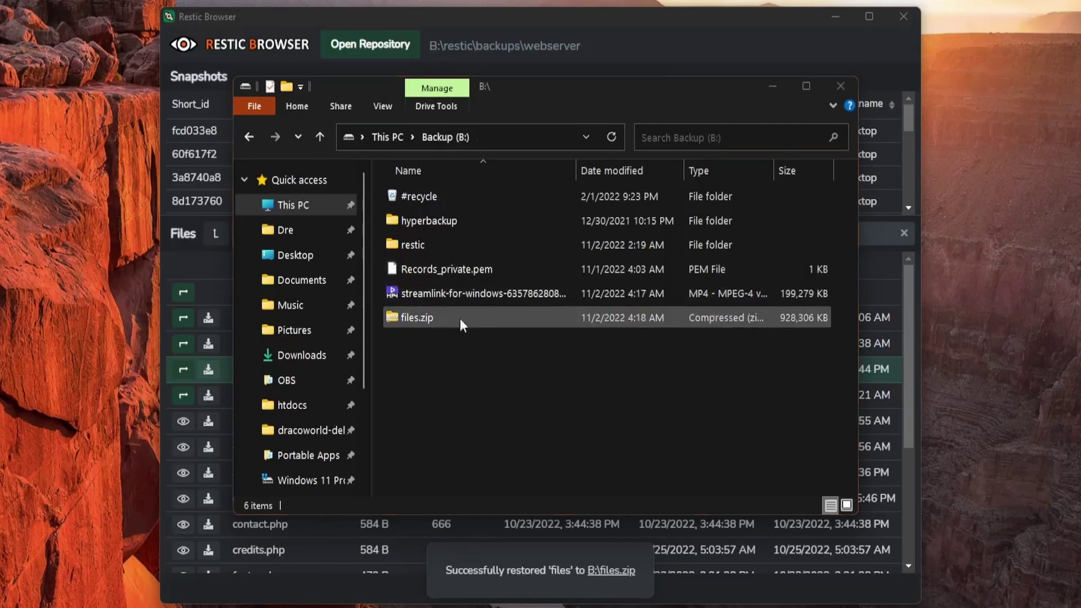
- Extract files.zip with 7-Zip into B:\files and browse into its Z folder
{"action": "left_click", "coordinate": [416, 319]}
{"action": "right_click", "coordinate": [474, 315]}
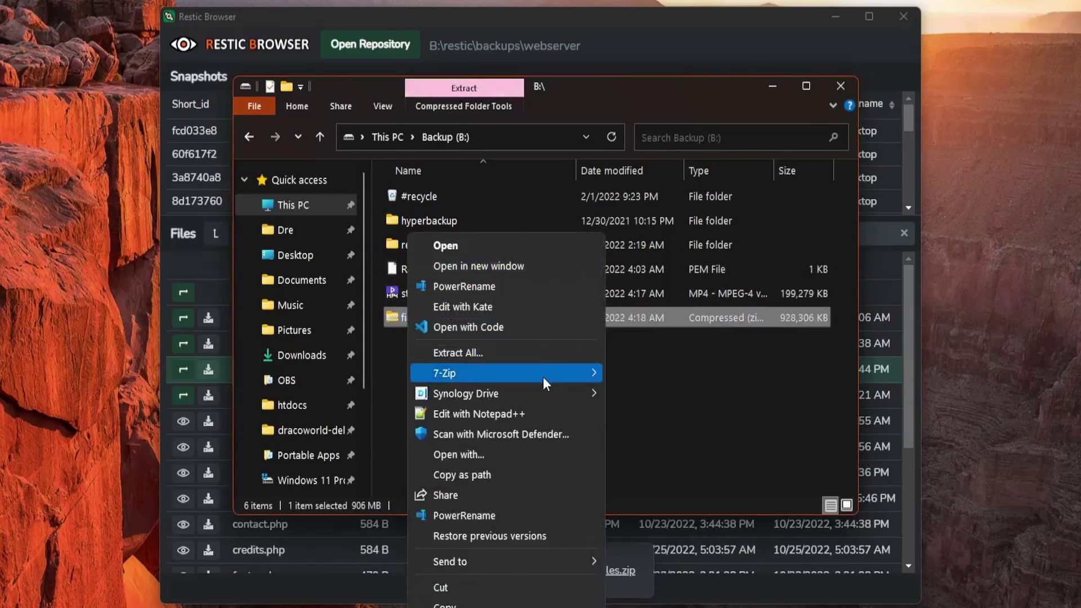
{"action": "mouse_move", "coordinate": [543, 374]}
{"action": "left_click", "coordinate": [663, 449]}
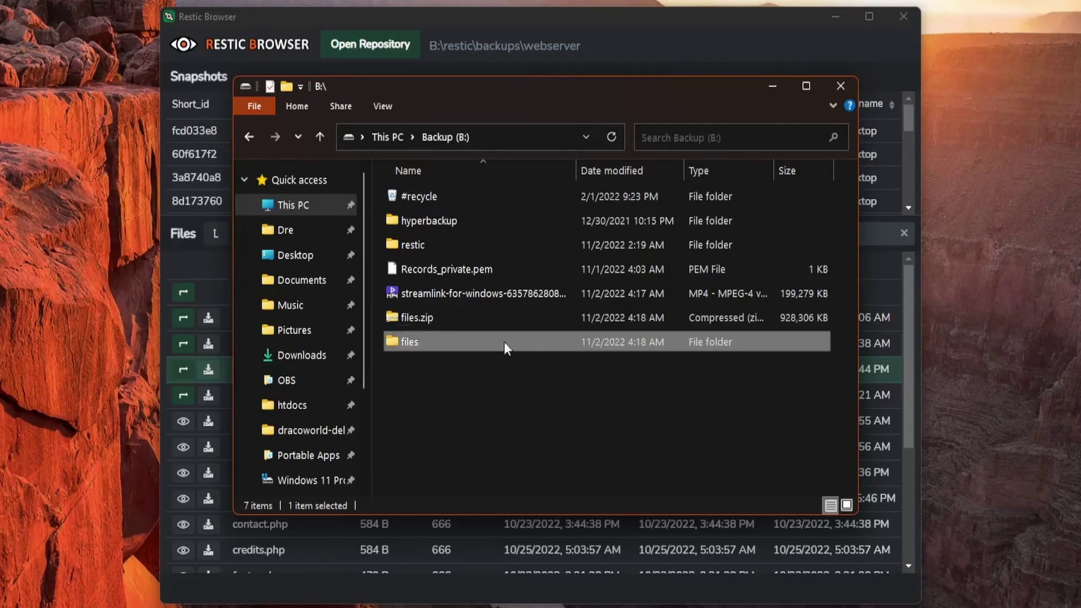
{"action": "double_click", "coordinate": [504, 342]}
{"action": "double_click", "coordinate": [438, 194]}
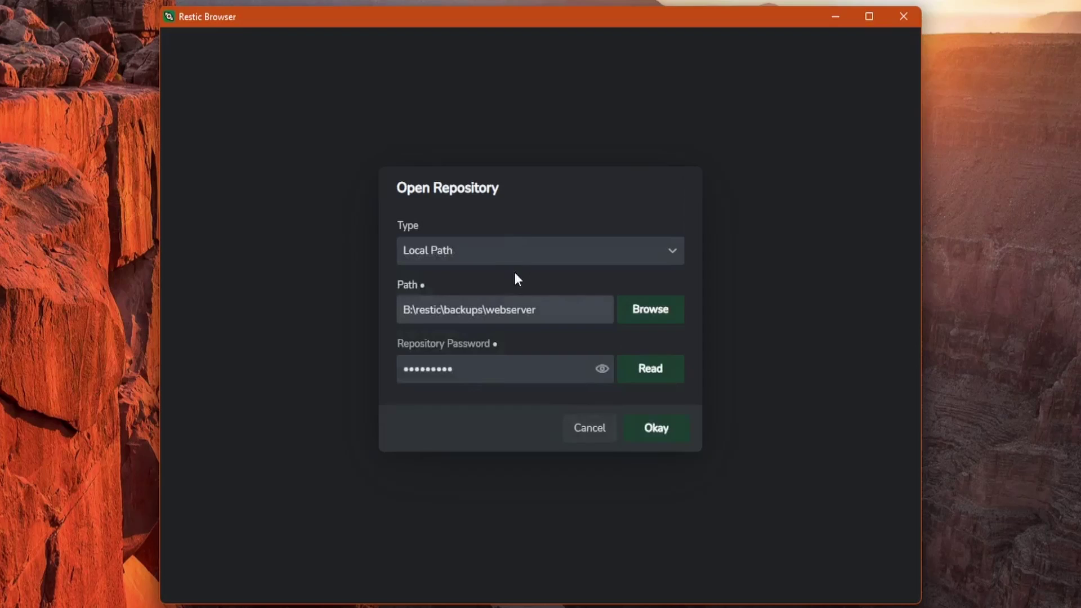
- Open Backblaze B2 bucket dre-test:drehowto using the B2 account ID, account key and password
{"action": "left_click", "coordinate": [509, 252]}
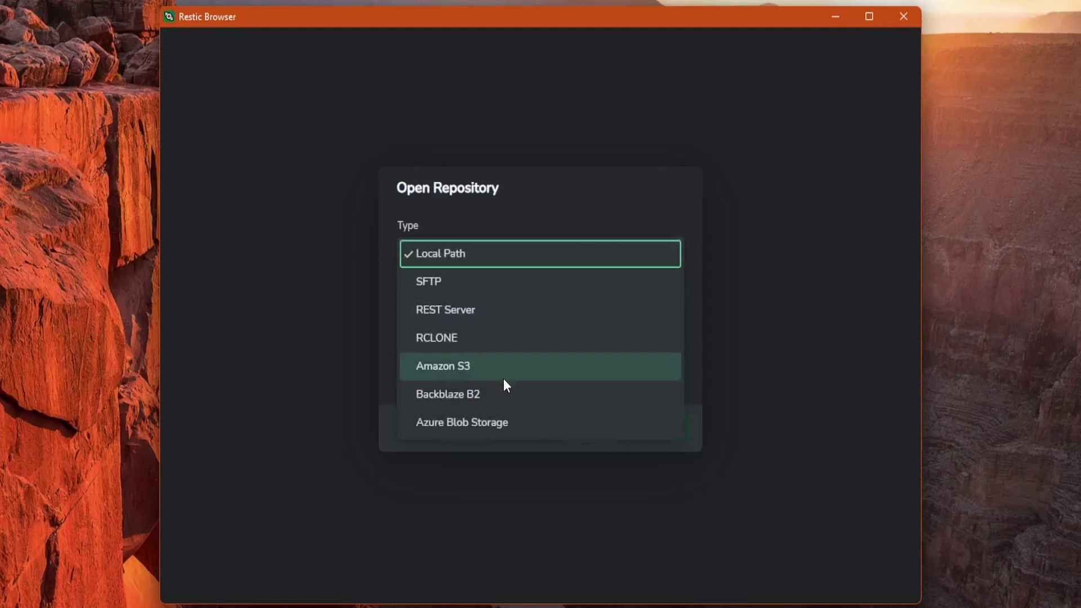
{"action": "left_click", "coordinate": [523, 397]}
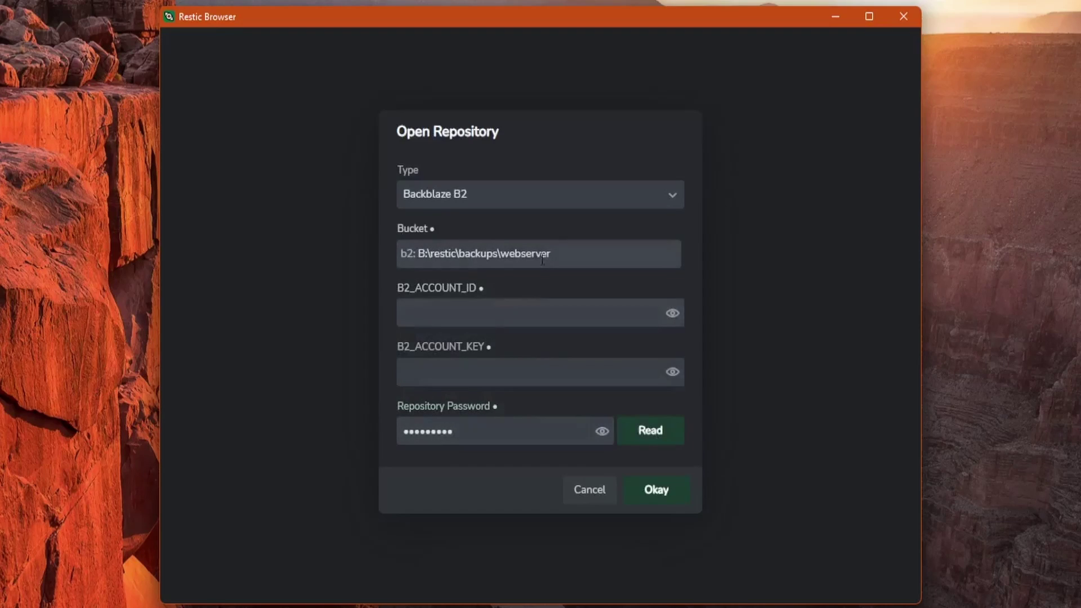
{"action": "left_click_drag", "start_coordinate": [579, 253], "coordinate": [404, 251]}
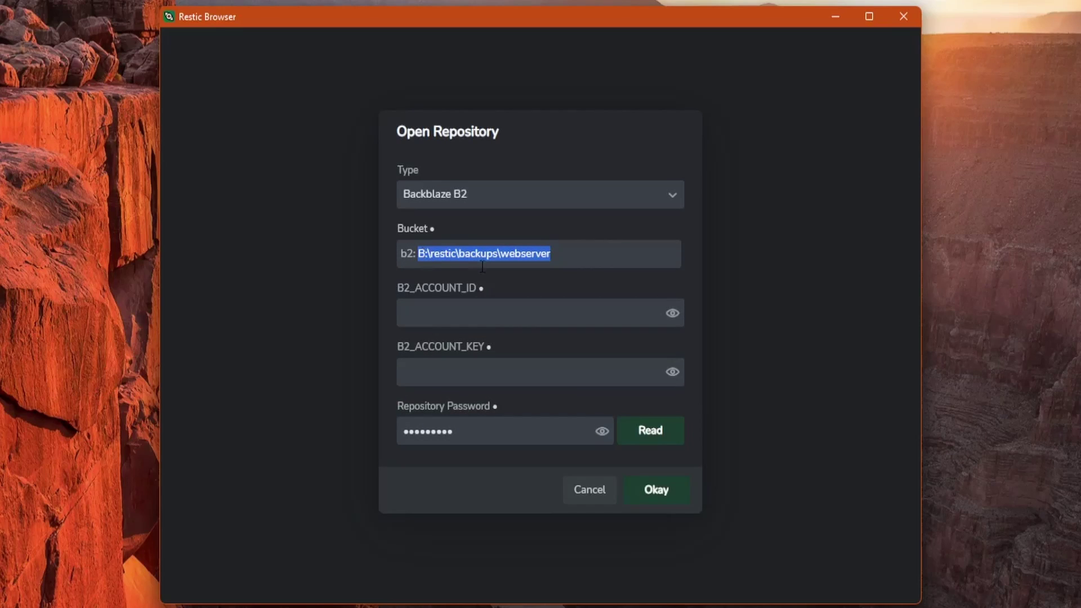
{"action": "type", "text": "dre-test"}
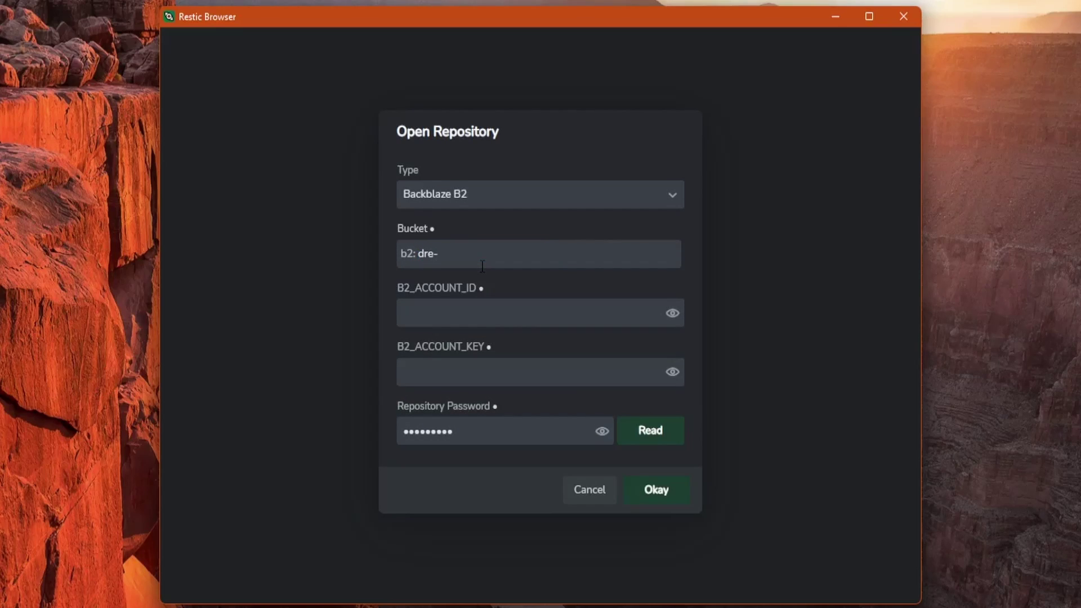
{"action": "type", "text": ":drehowto"}
{"action": "left_click", "coordinate": [444, 292]}
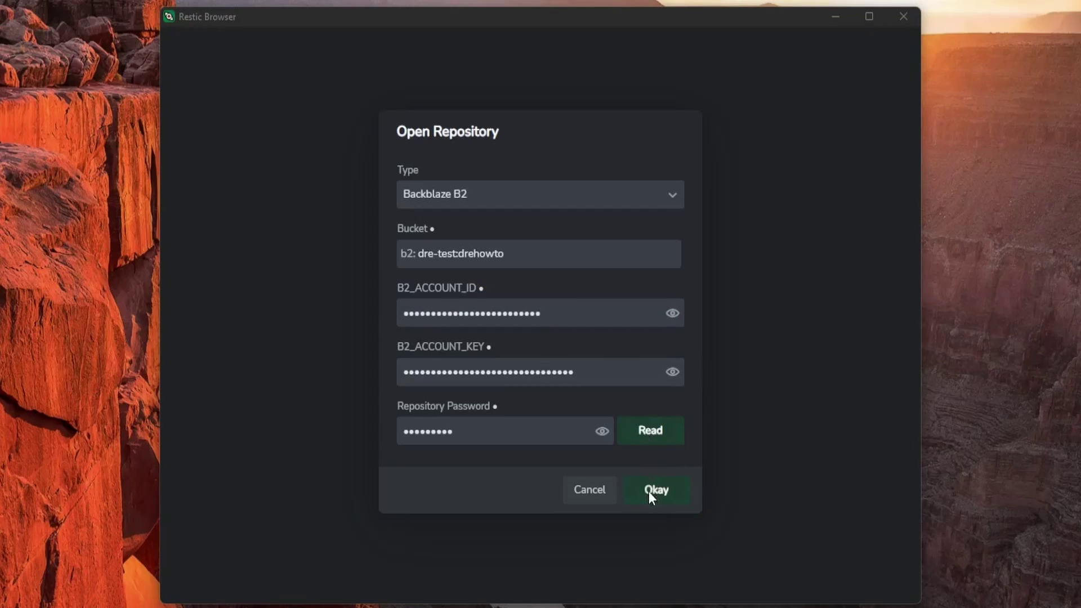
{"action": "left_click", "coordinate": [648, 491]}
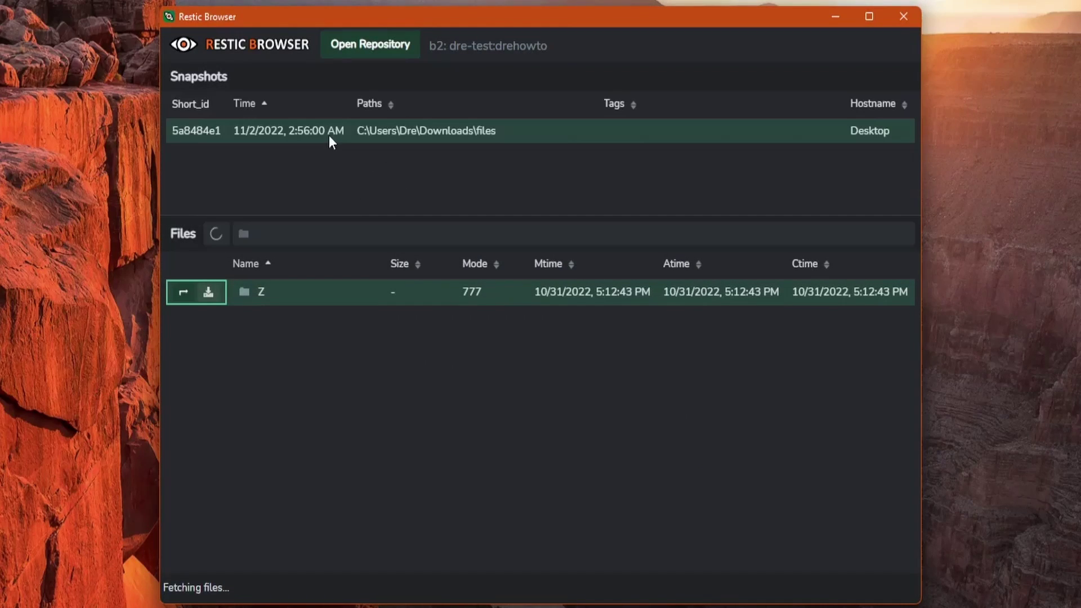
- Browse the B2 snapshot from Z and C down to the public files folder
{"action": "left_click", "coordinate": [327, 296]}
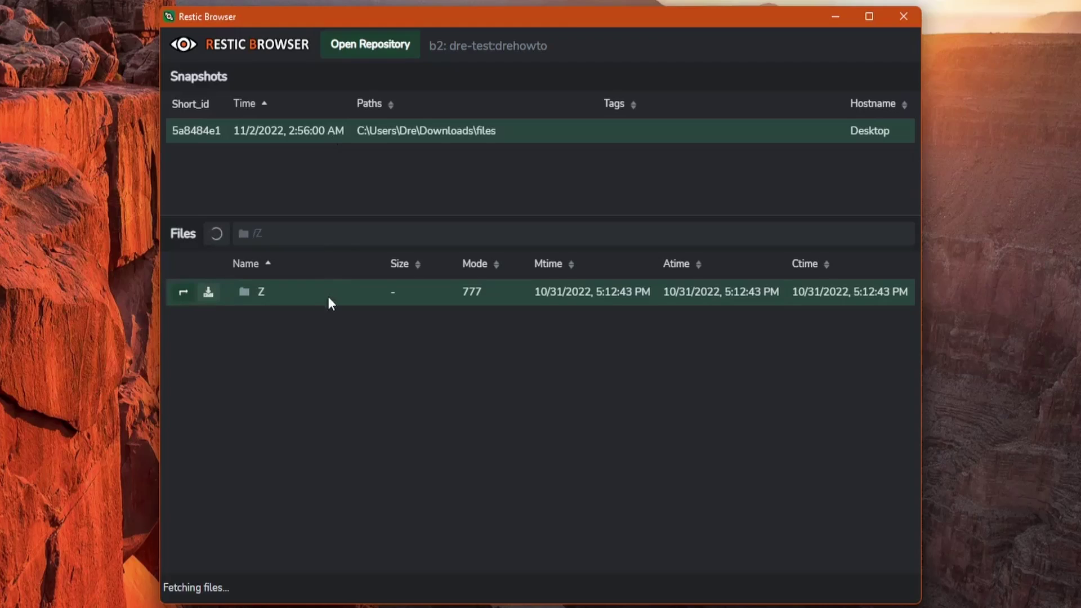
{"action": "left_click", "coordinate": [328, 296]}
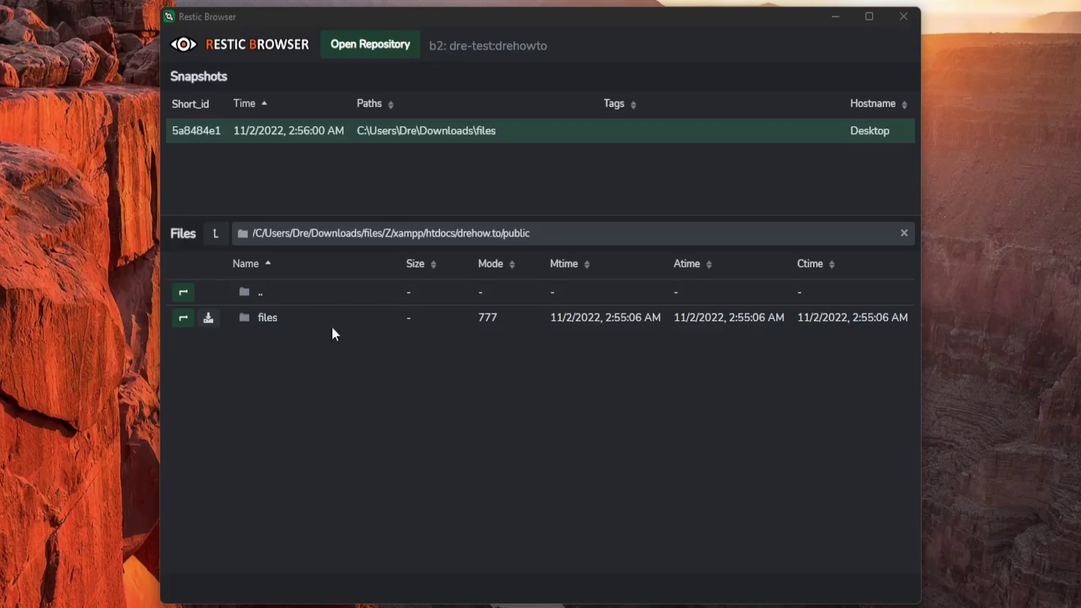
{"action": "double_click", "coordinate": [307, 322]}
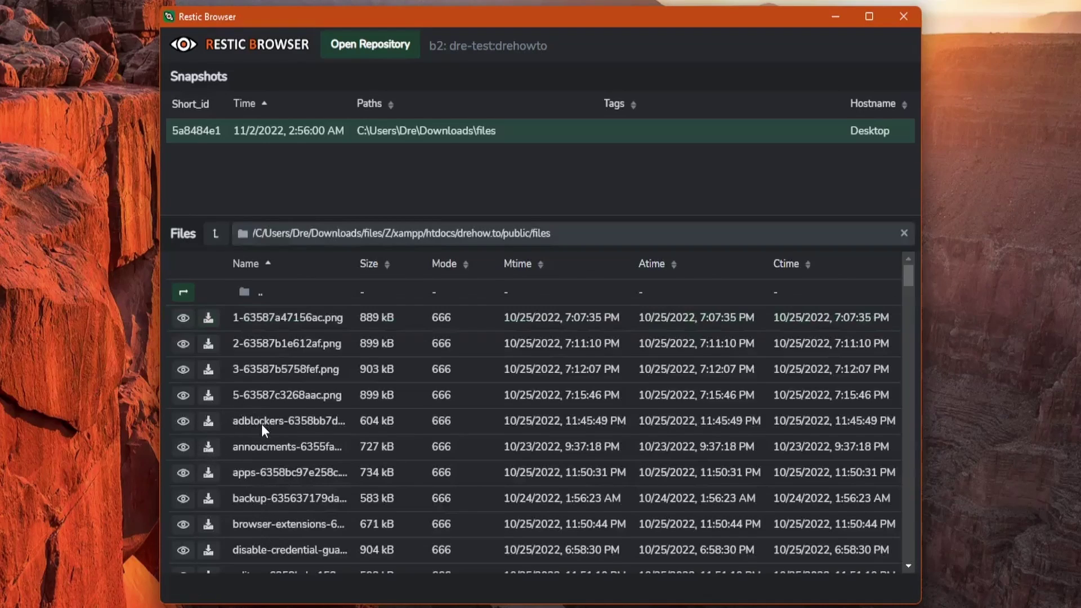
- Restore adblockers-6358bb7d98bb9.webp to the root of Backup (B:)
{"action": "left_click", "coordinate": [261, 424]}
{"action": "left_click", "coordinate": [182, 421]}
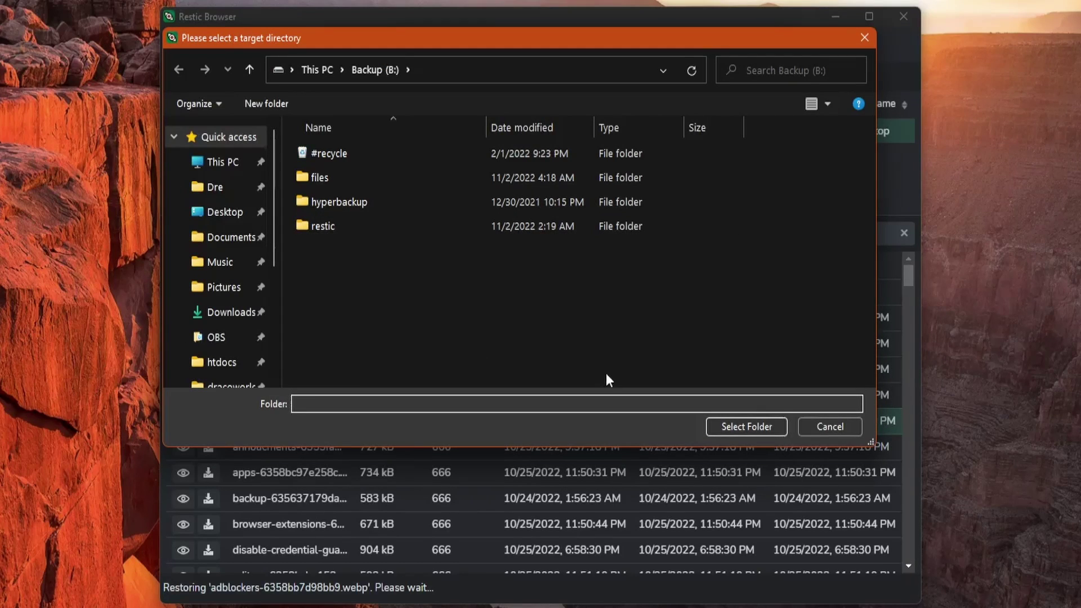
{"action": "left_click", "coordinate": [727, 425]}
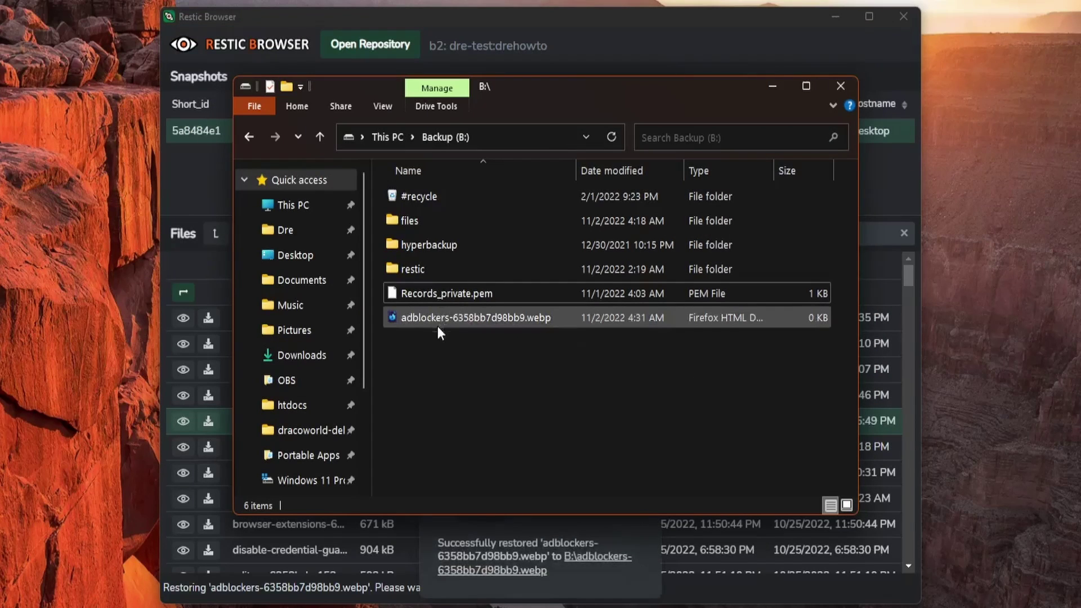